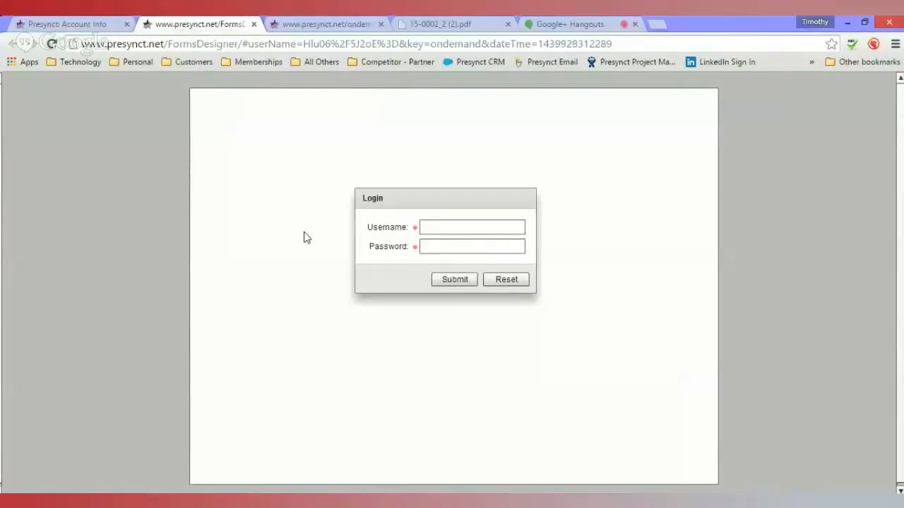
- Log in to the Forms Designer with the username and account password
left_click(486, 226)
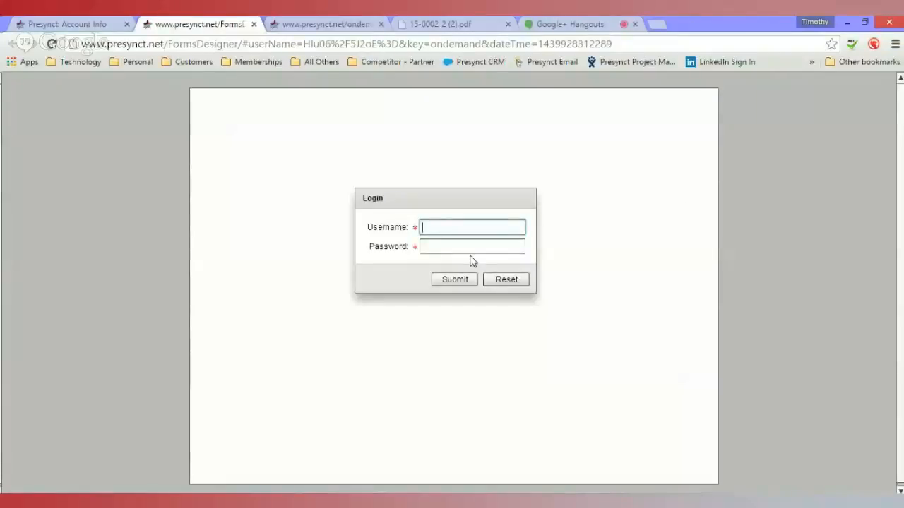
type("tim")
key("Tab")
type("*")
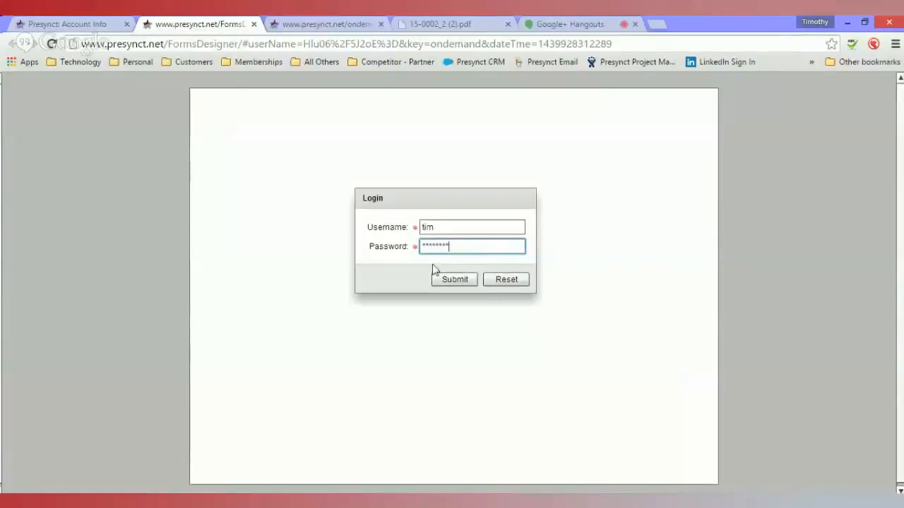
left_click(466, 279)
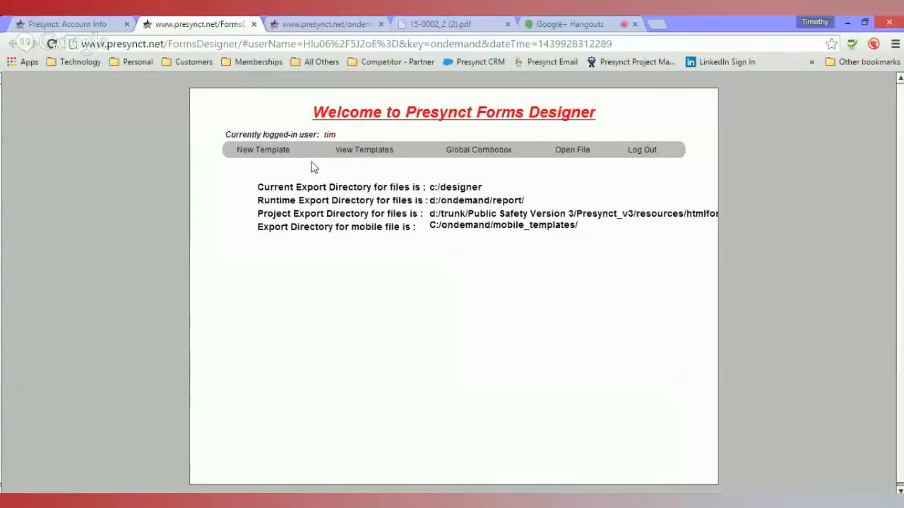
- Open the Property Report template from the template list
left_click(363, 158)
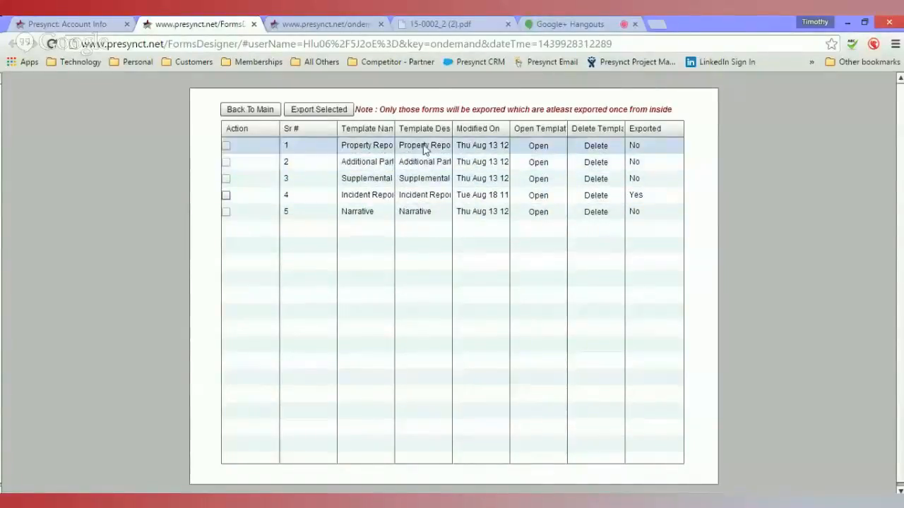
left_click(537, 146)
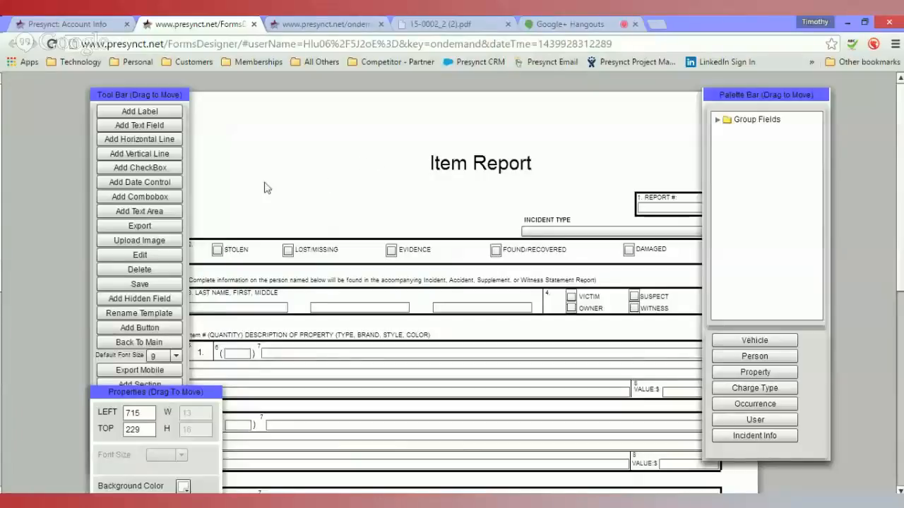
- Upload the image notem8_logo.png onto the form under the image name logo
left_click(157, 242)
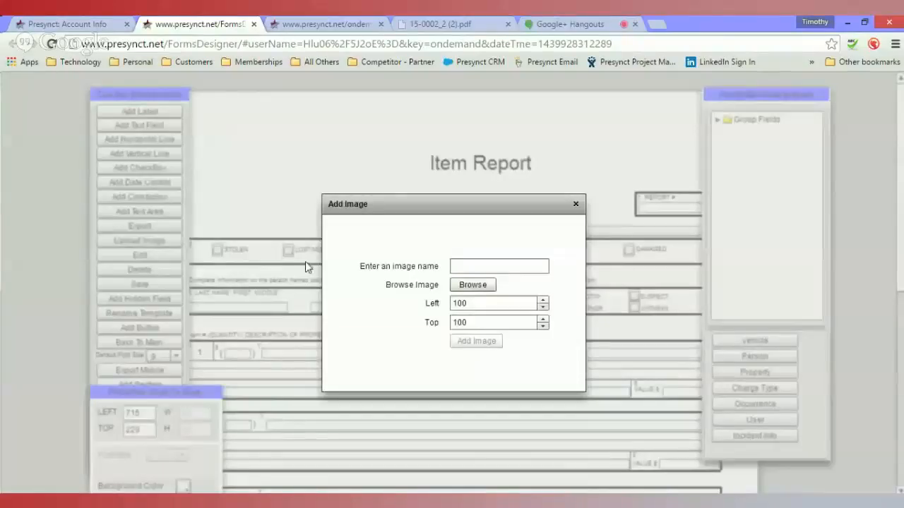
left_click(484, 271)
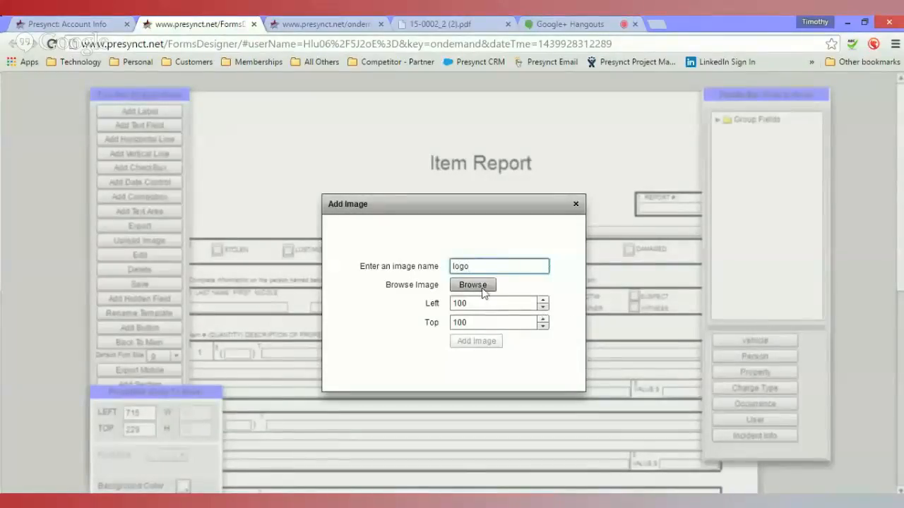
left_click(484, 290)
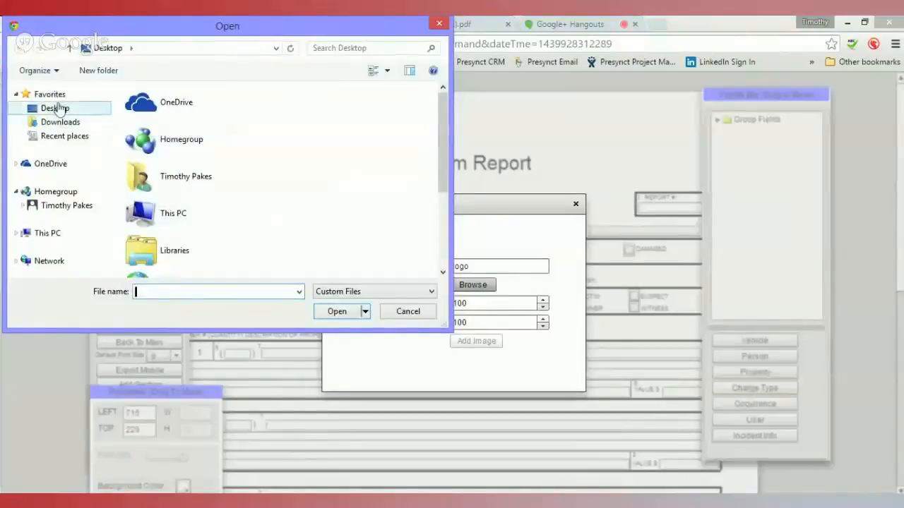
left_click(445, 240)
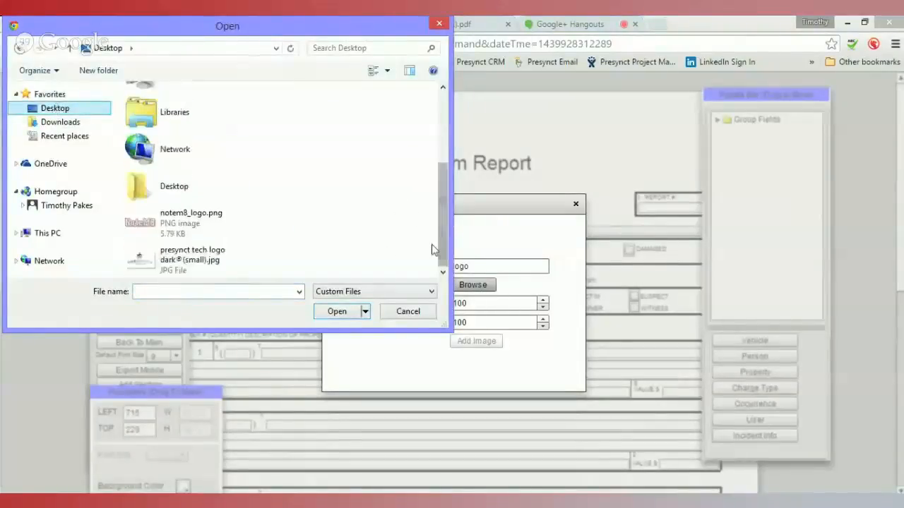
left_click(169, 238)
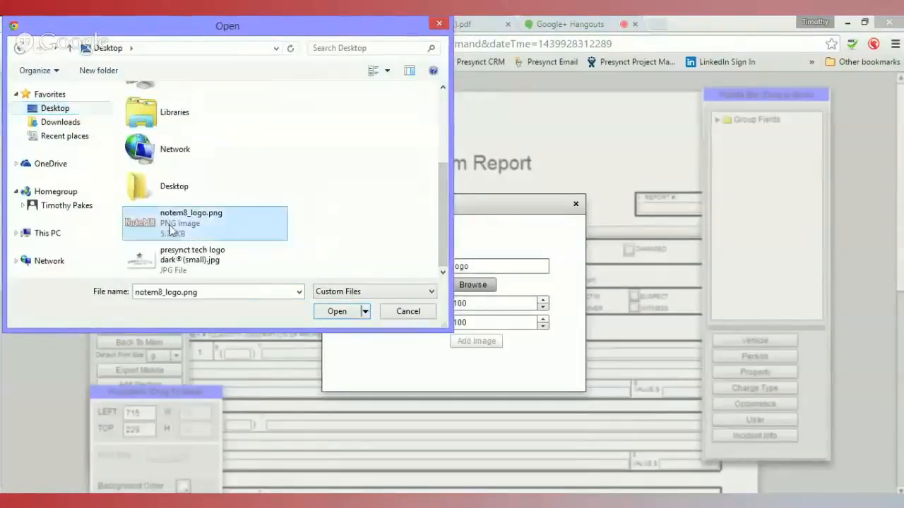
left_click(336, 311)
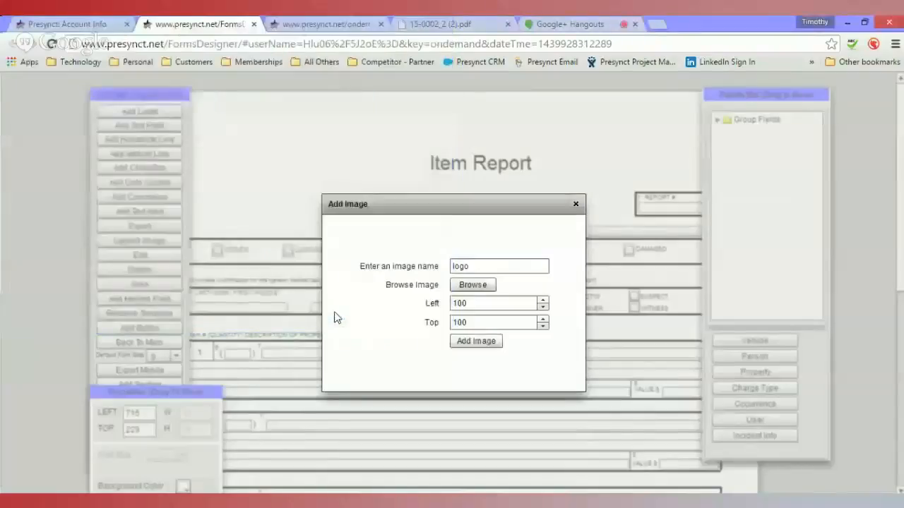
left_click(475, 344)
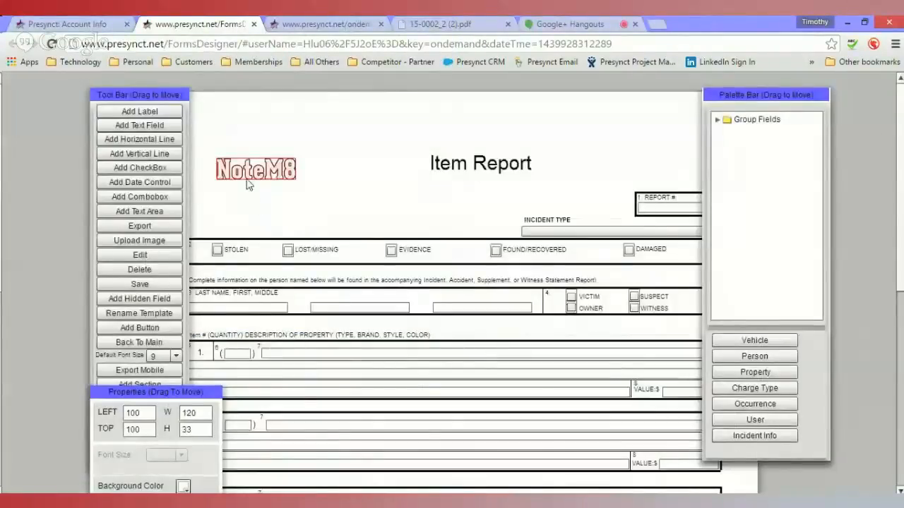
- Move the NoteM8 logo beside the Item Report title, to about left 285, top 91
left_click_drag(248, 185, 326, 157)
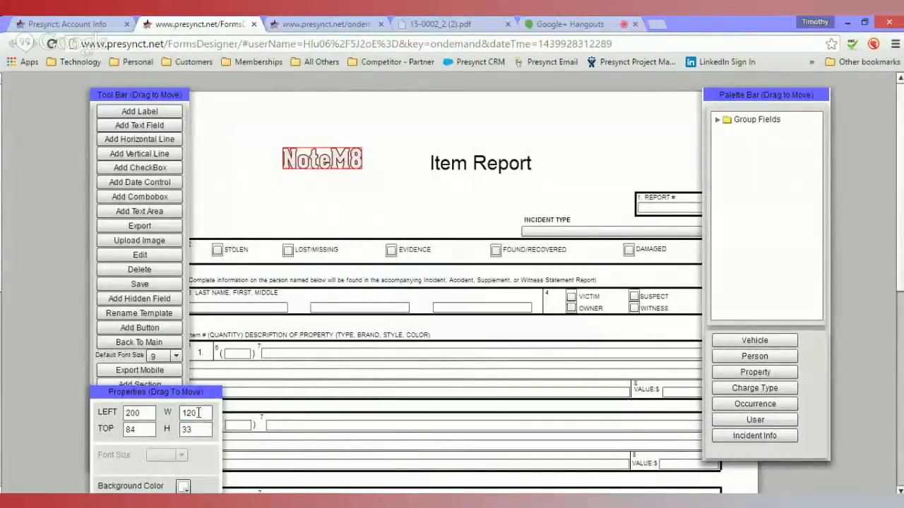
left_click_drag(315, 168, 374, 167)
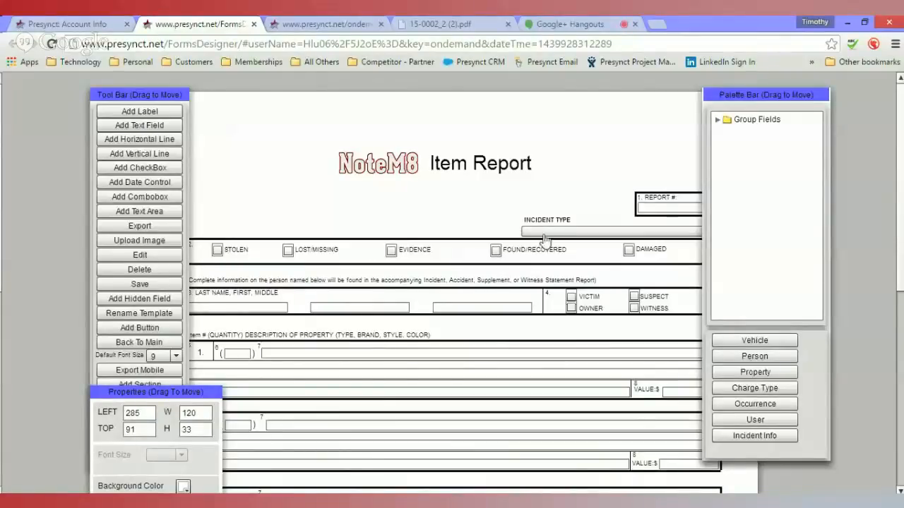
- Rename the LOST/MISSING checkbox label to MISSING
double_click(318, 252)
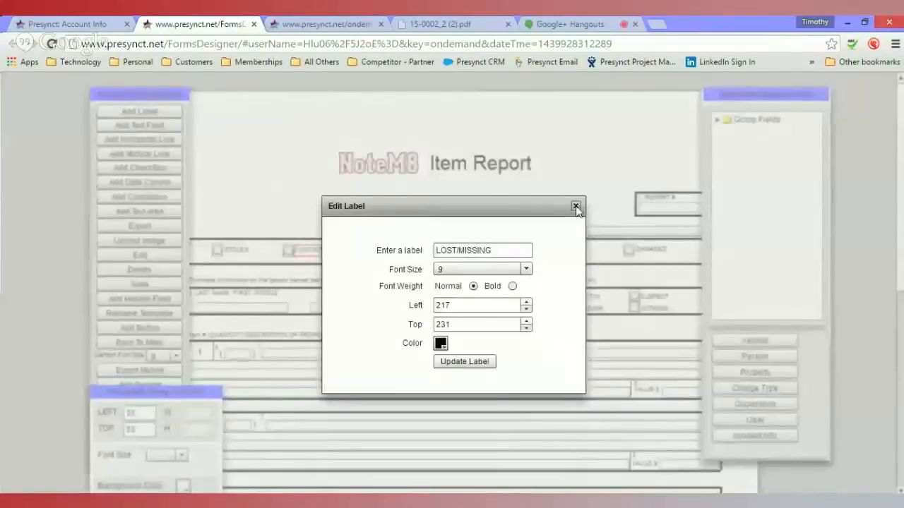
left_click(575, 206)
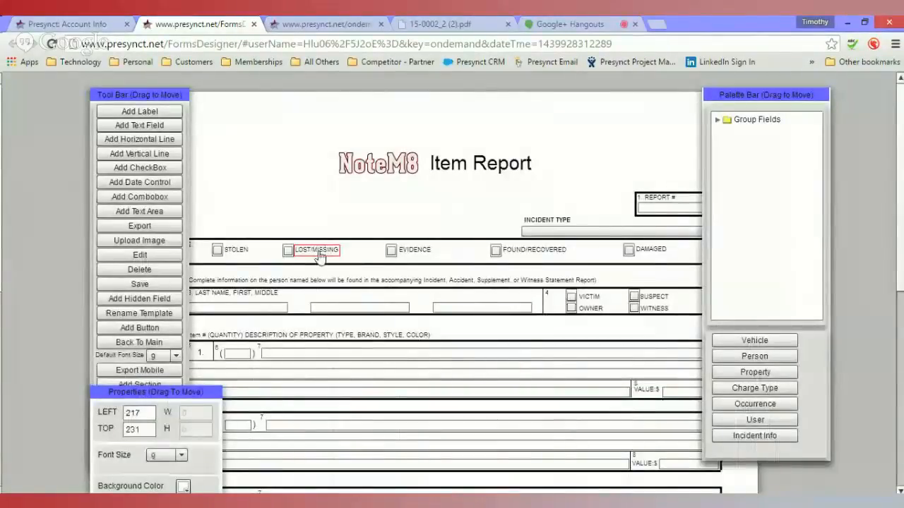
double_click(319, 256)
left_click_drag(510, 250, 421, 256)
type("miss")
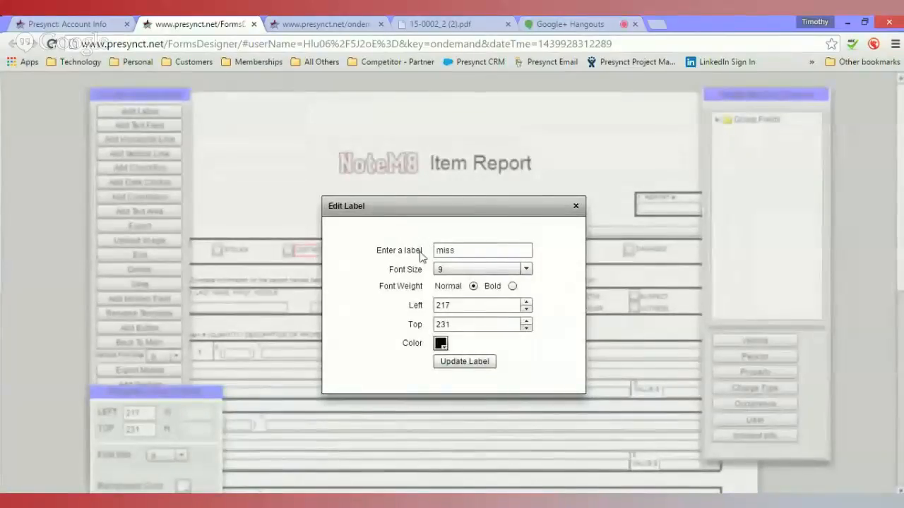
type("MISSING")
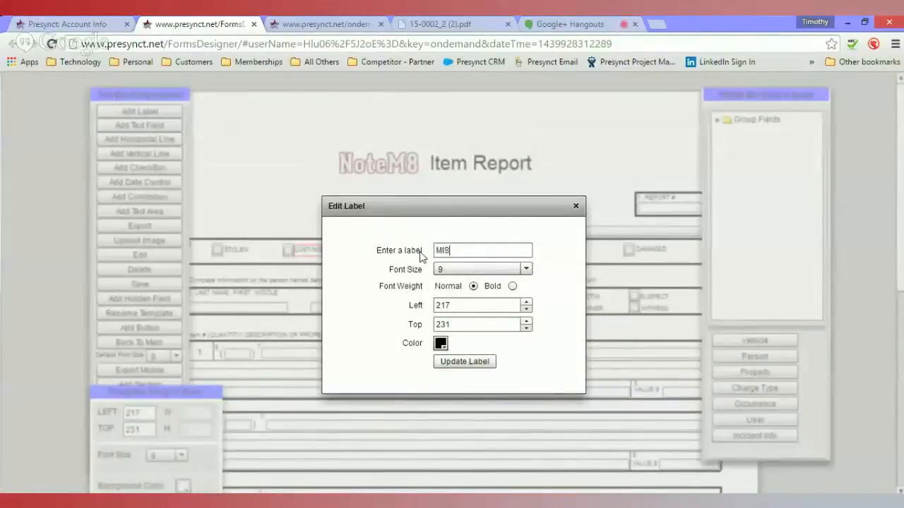
left_click(464, 361)
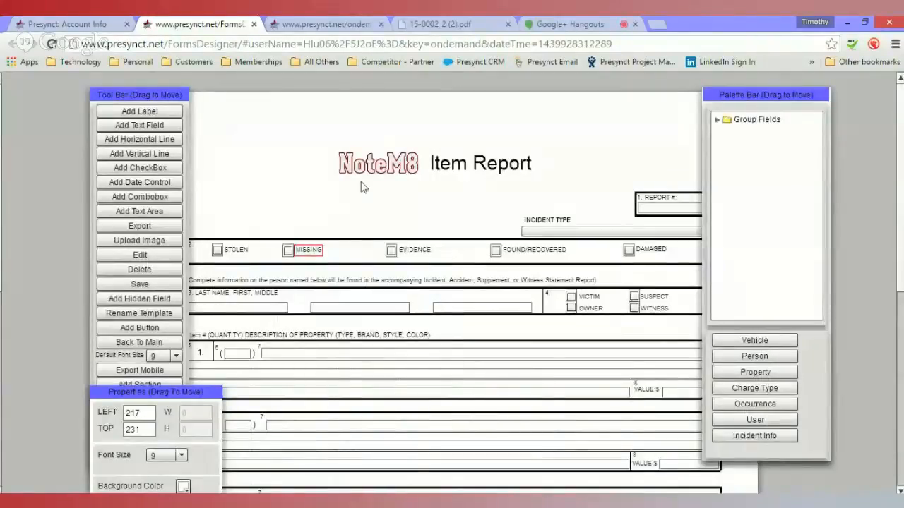
- Add a text field named TEXTFIELD with font size 26 and place it below the Item Report title
left_click(399, 192)
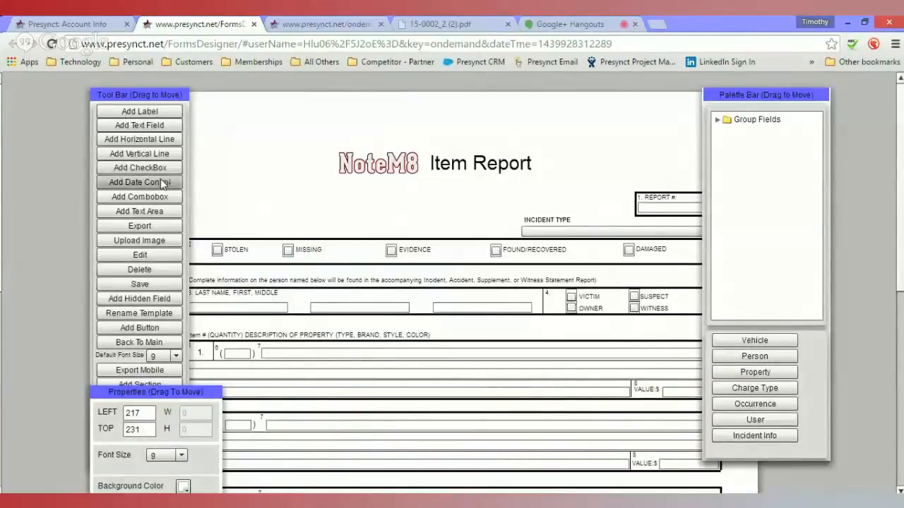
left_click(143, 126)
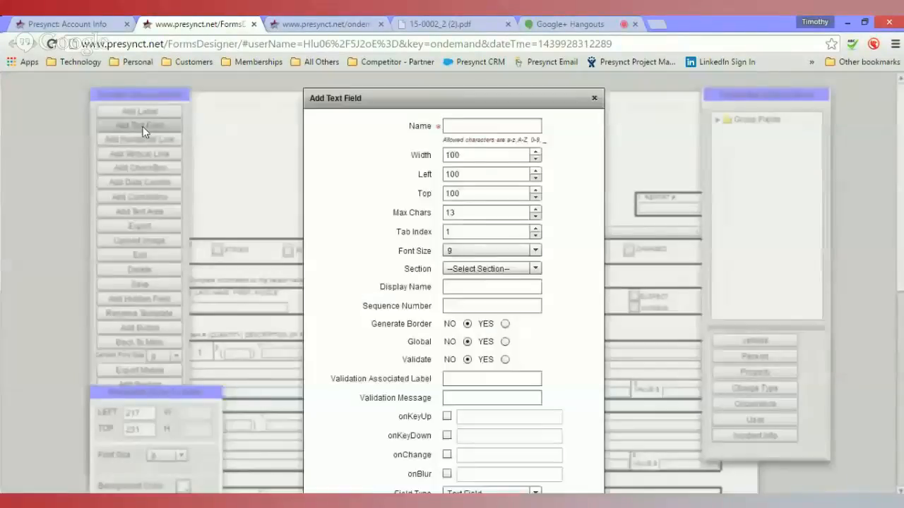
left_click(476, 122)
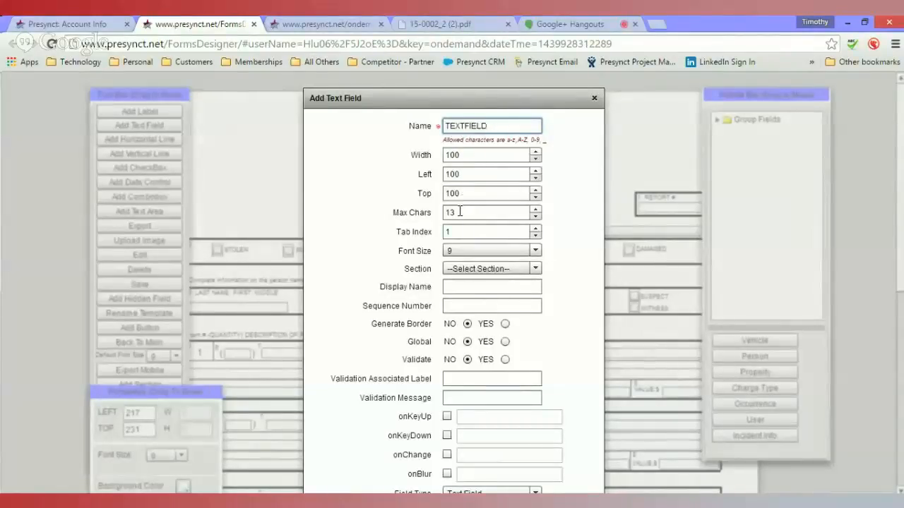
left_click(464, 251)
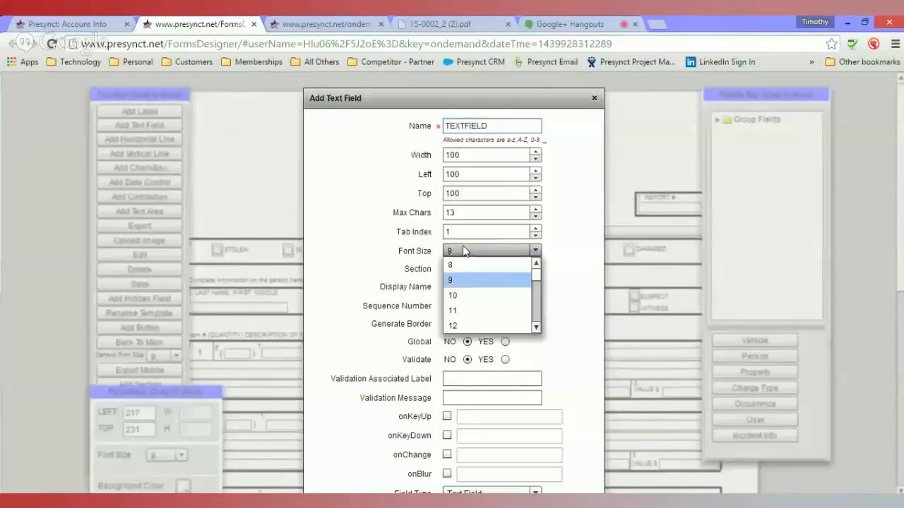
left_click(537, 324)
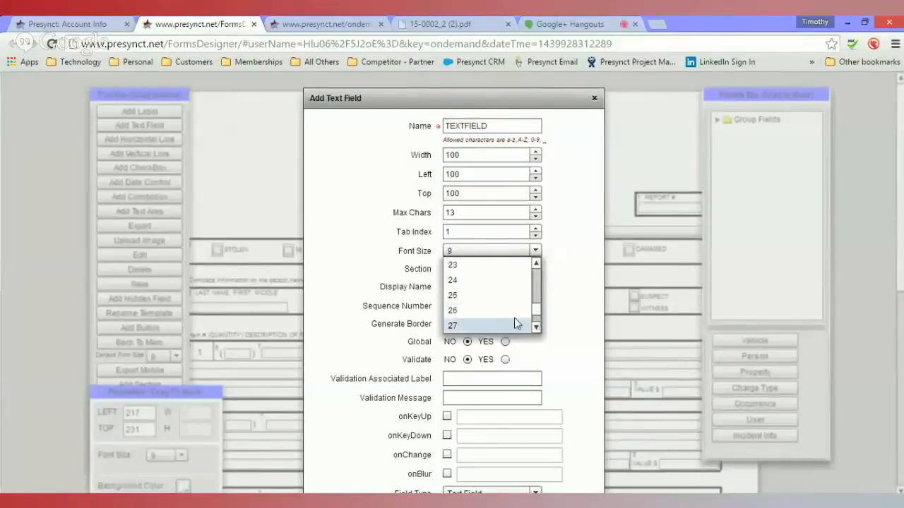
left_click(514, 312)
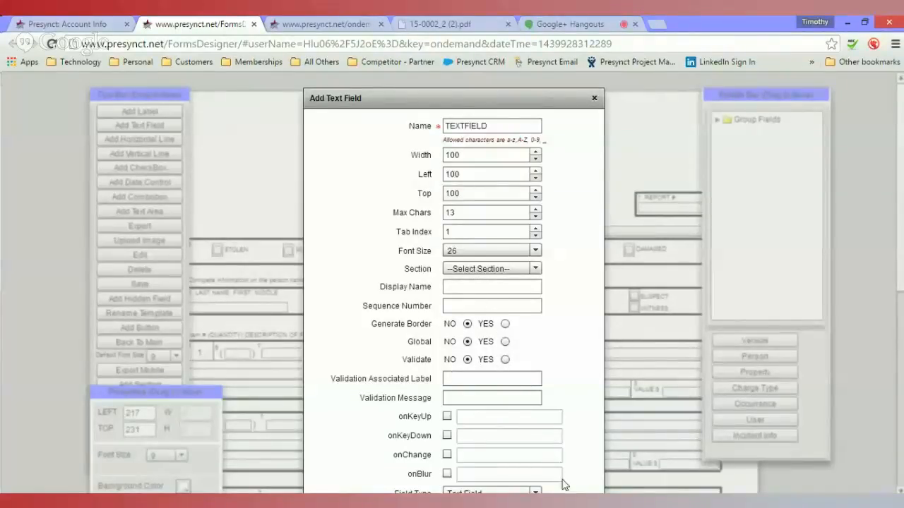
left_click_drag(501, 94, 480, 51)
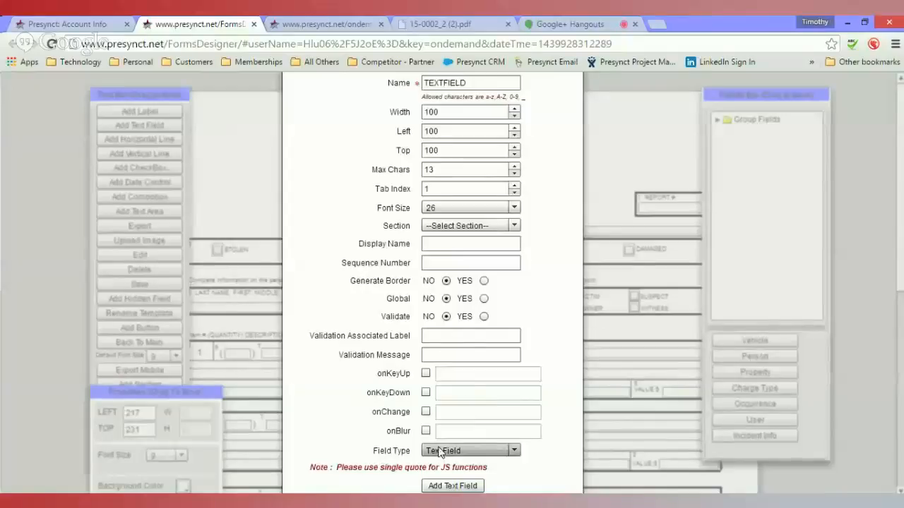
left_click(453, 486)
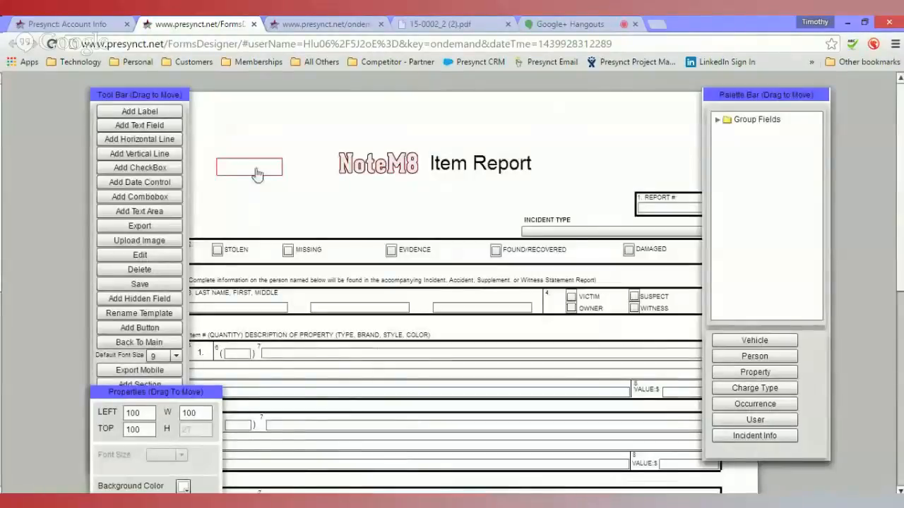
left_click_drag(257, 174, 437, 205)
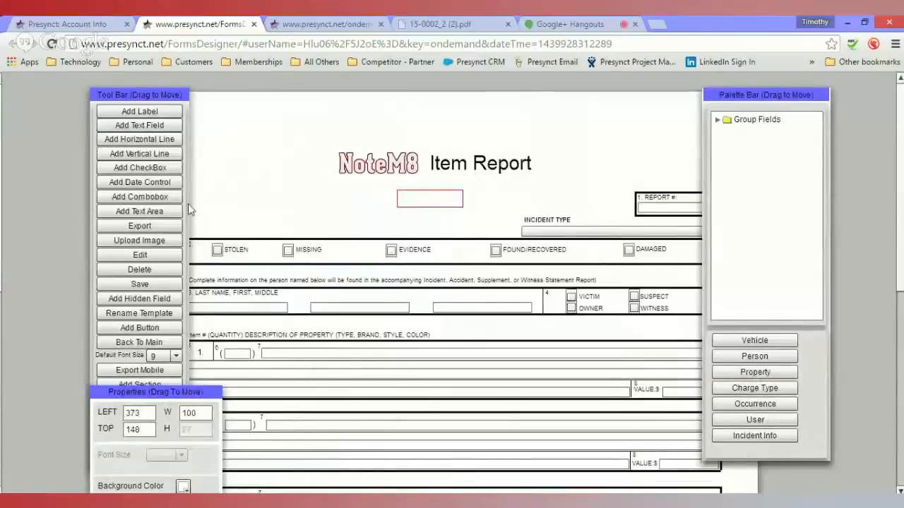
- Add a label reading DEMO ITEM and place it just above the new text field
left_click(141, 111)
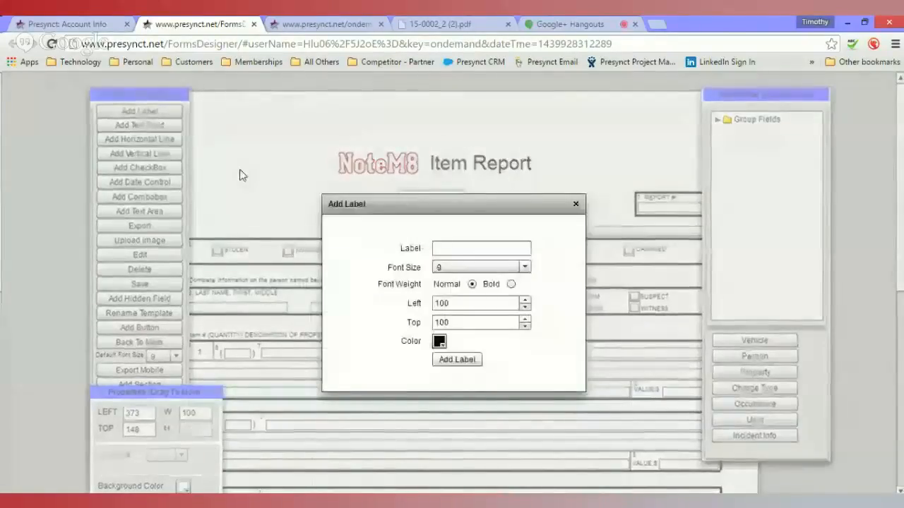
left_click(480, 248)
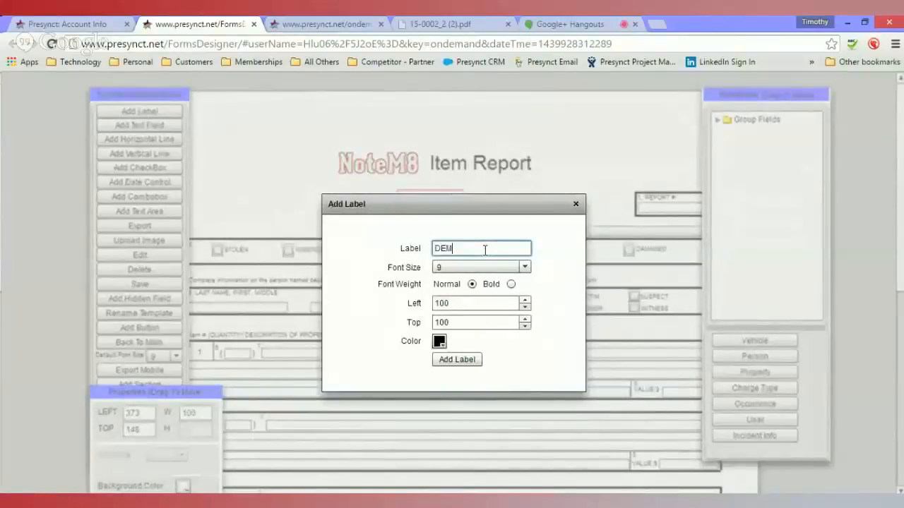
type("DEMO ITEM")
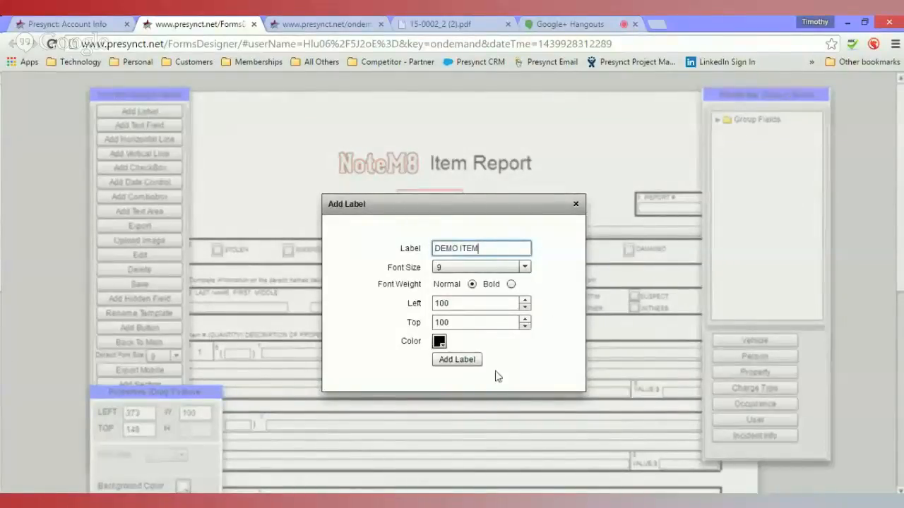
left_click(457, 360)
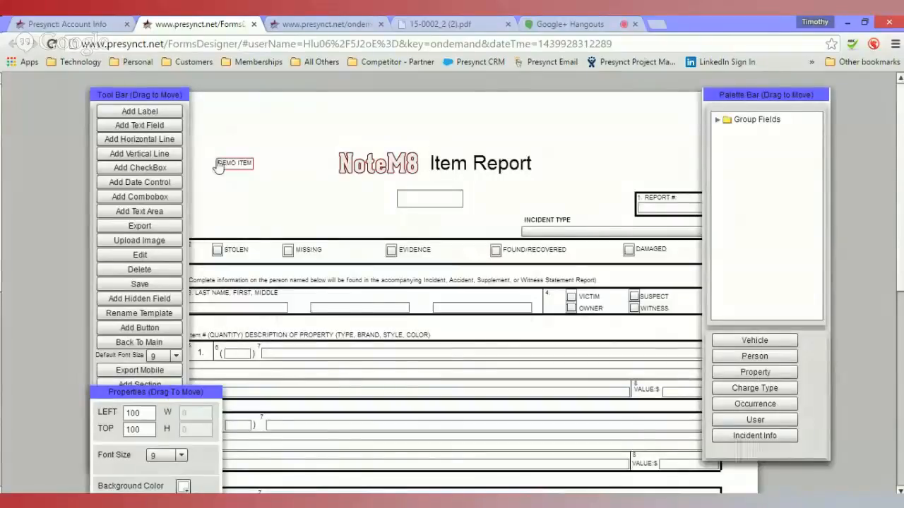
left_click_drag(232, 174, 414, 194)
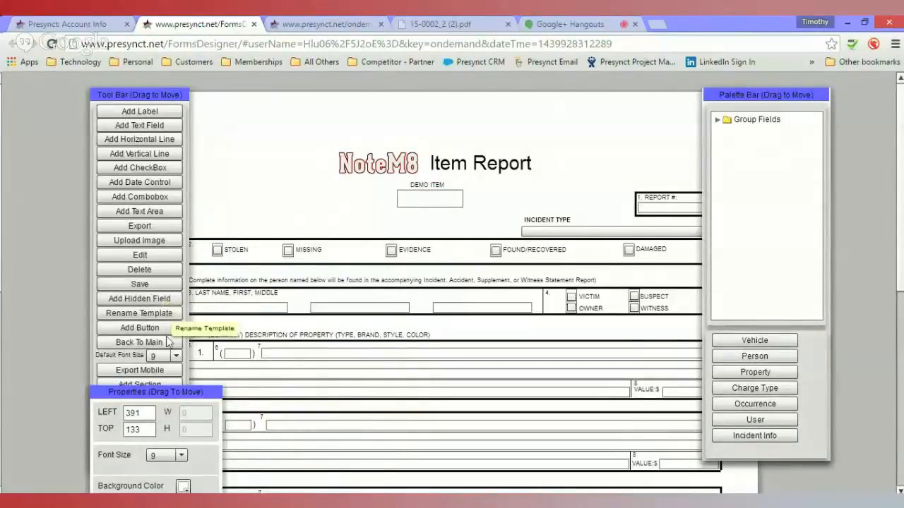
- Save the template
left_click_drag(157, 394, 340, 413)
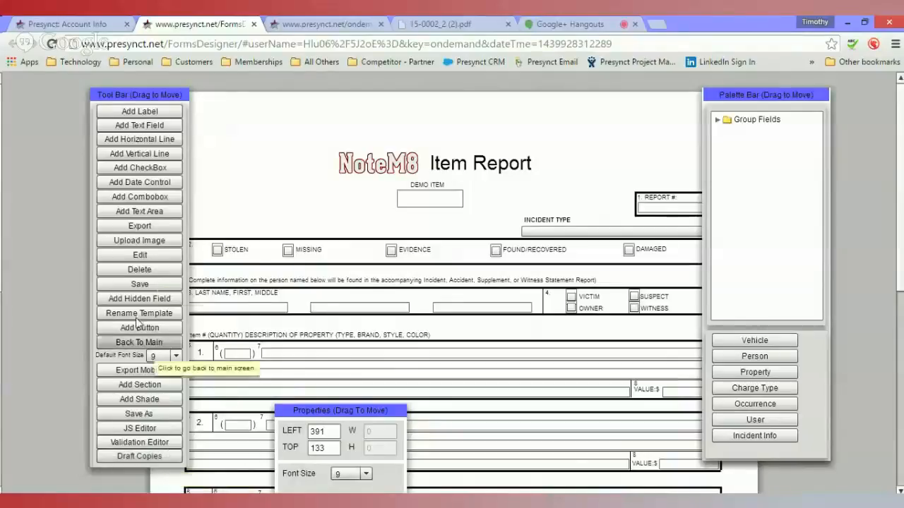
left_click(149, 281)
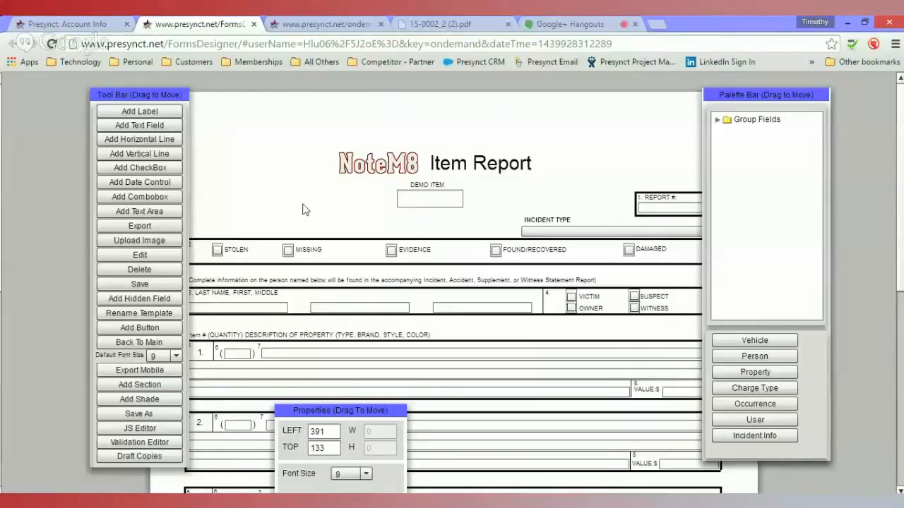
- Open the Create New report page in the OnDemand account tab
left_click(317, 25)
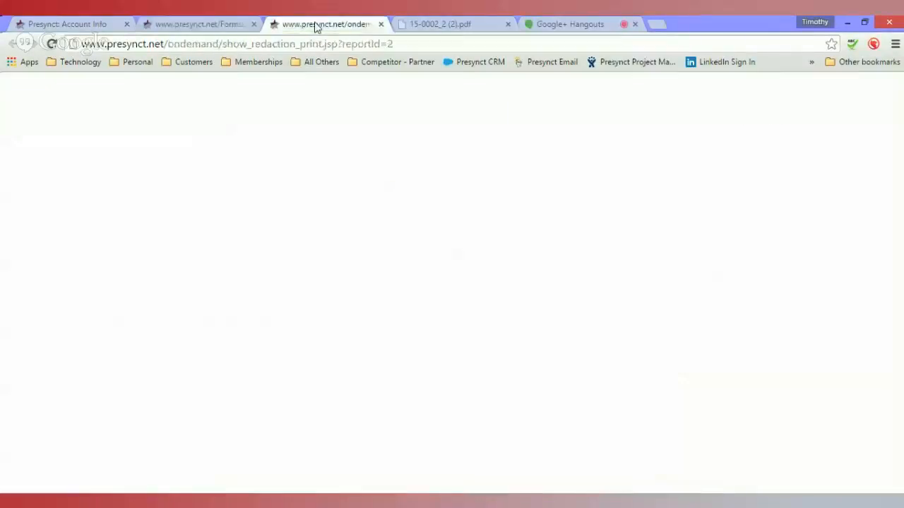
left_click(67, 24)
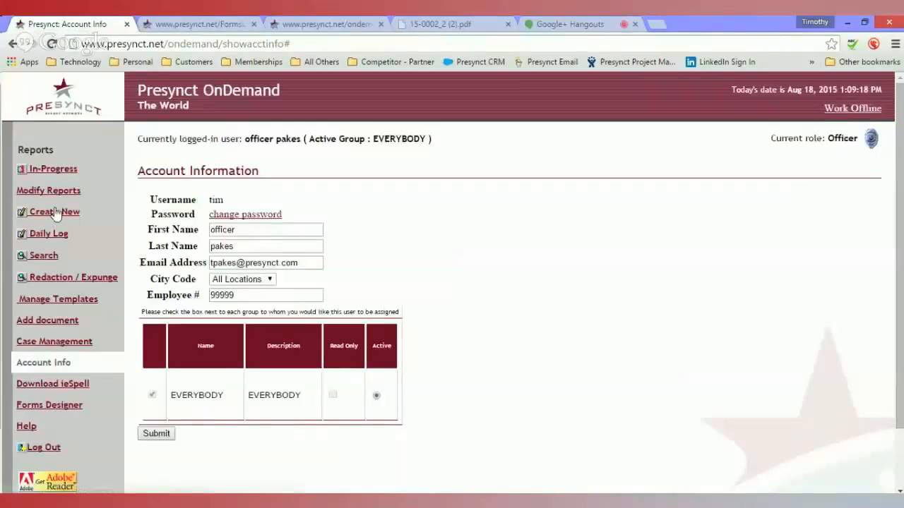
left_click(55, 212)
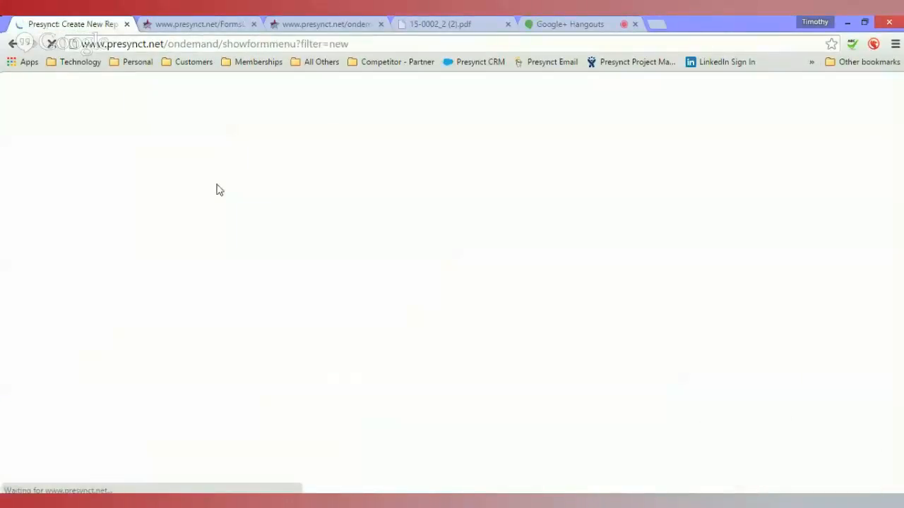
left_click(293, 189)
left_click(297, 199)
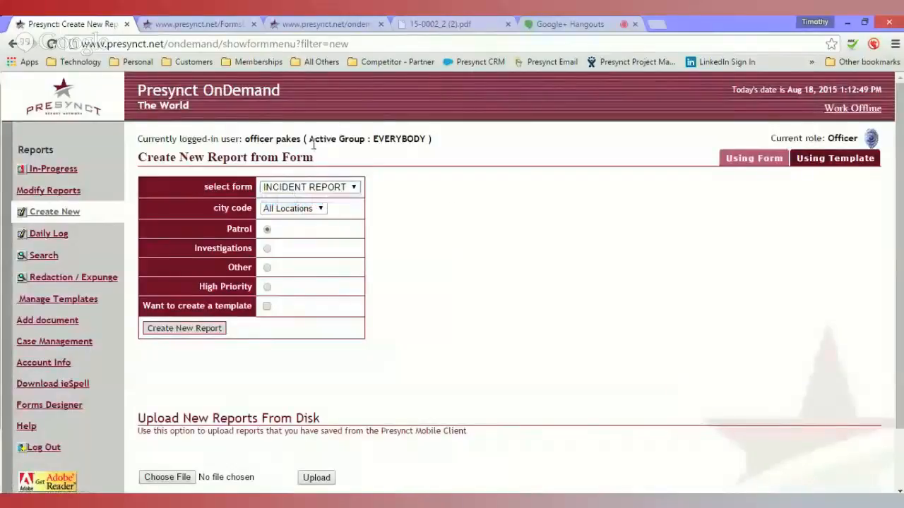
- Export the form template as item_report to the runtime location
left_click(192, 25)
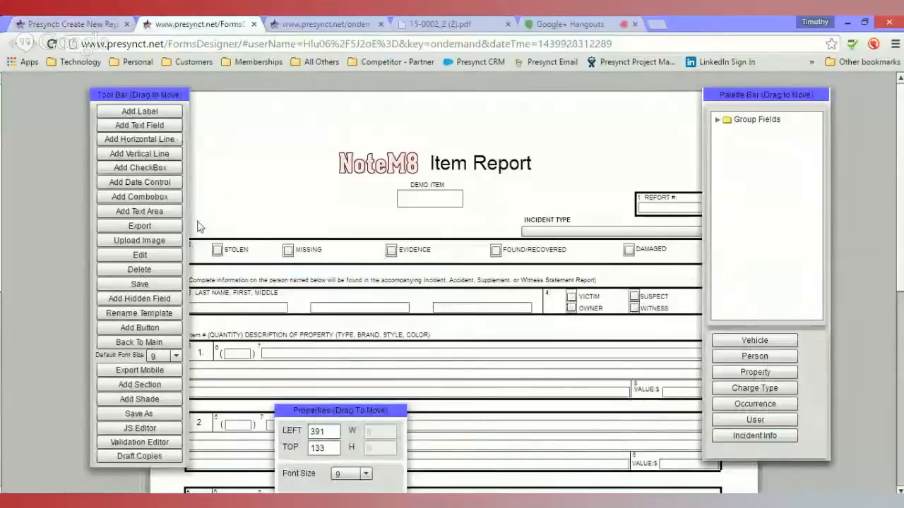
left_click(162, 229)
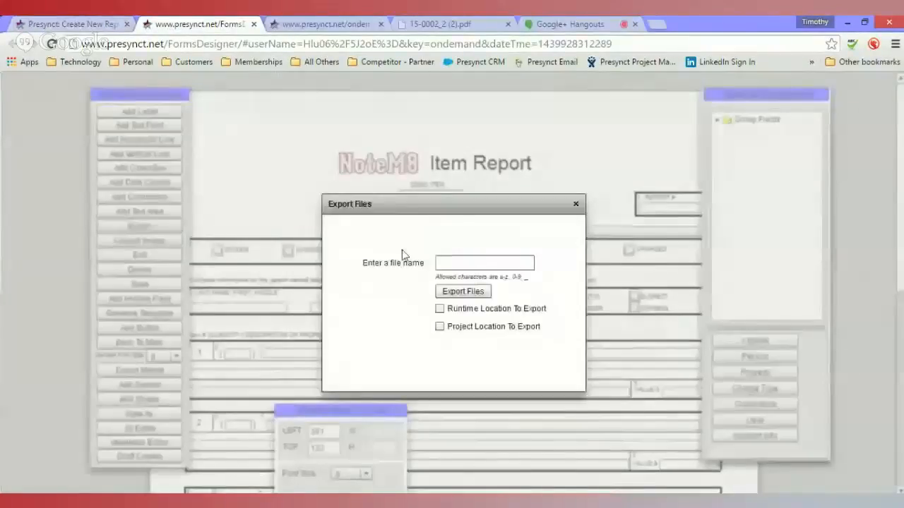
left_click(475, 262)
type("item")
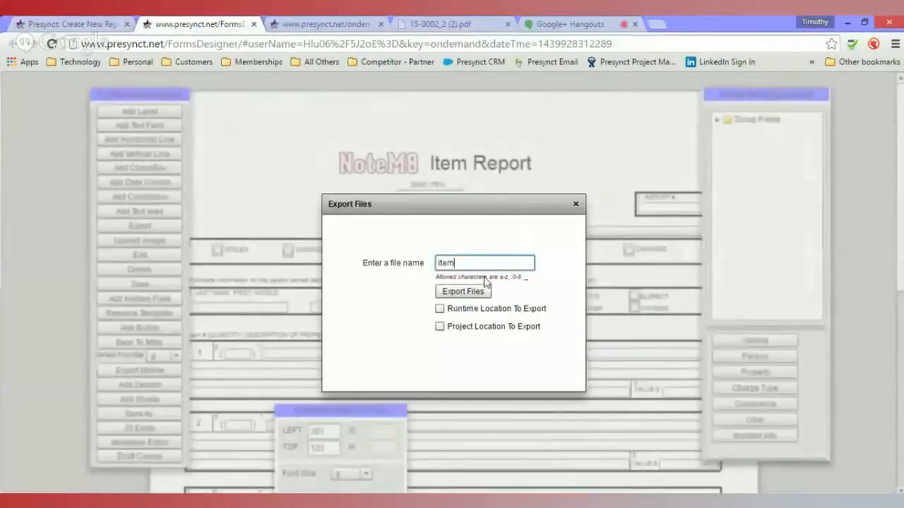
type("_report")
left_click(439, 309)
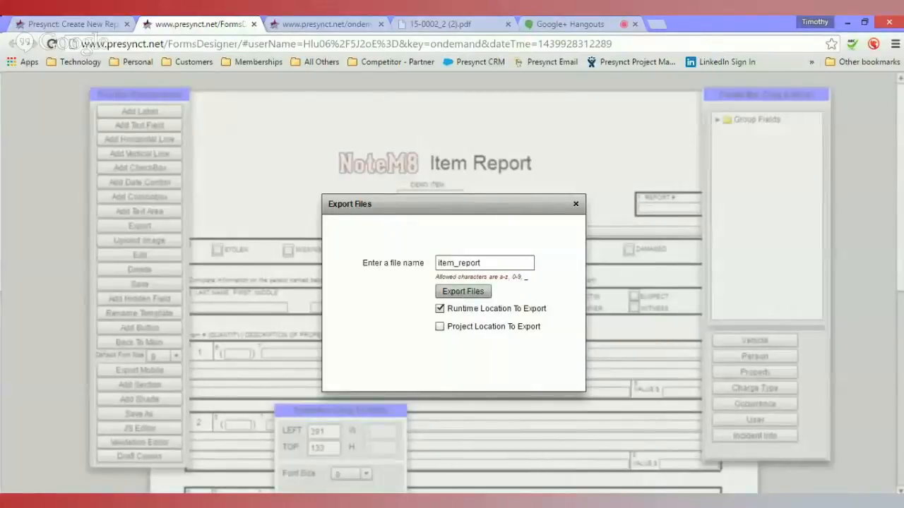
left_click(463, 291)
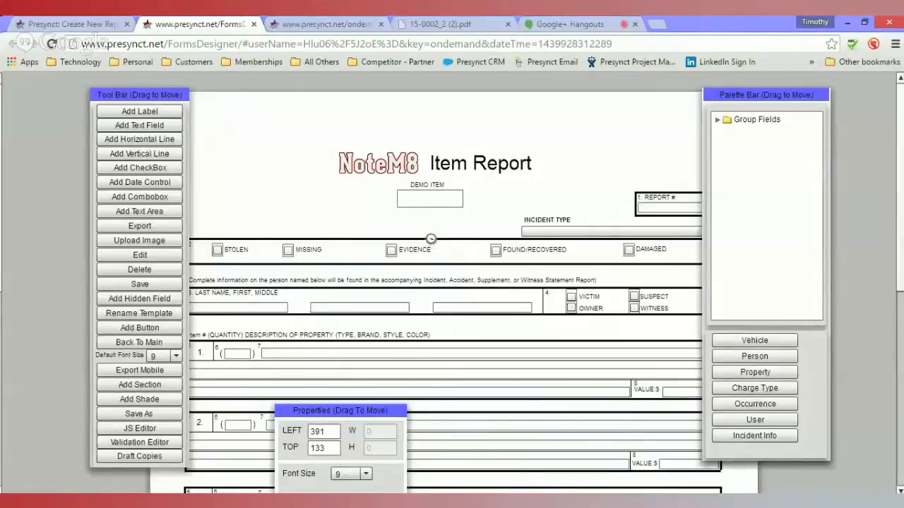
- Refresh the Create New page and create a non-supplement report from the ITEM REPORT form
left_click(84, 24)
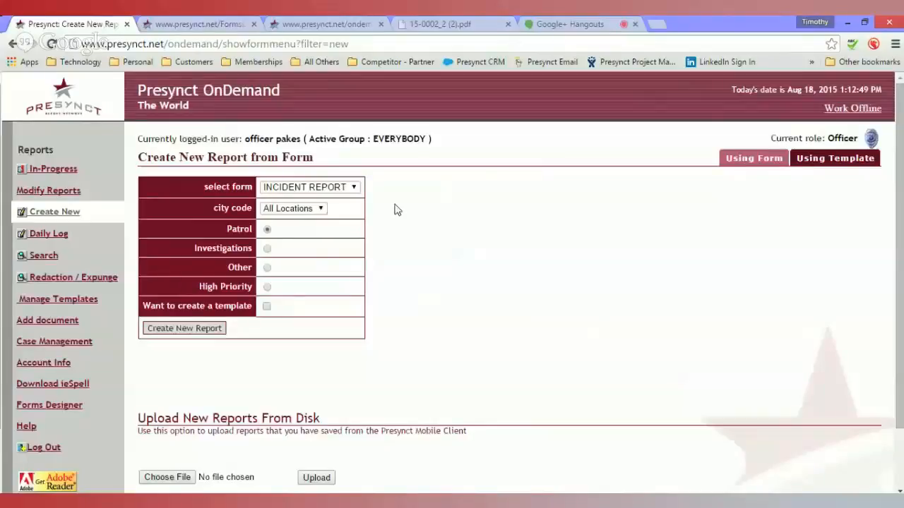
key("F5")
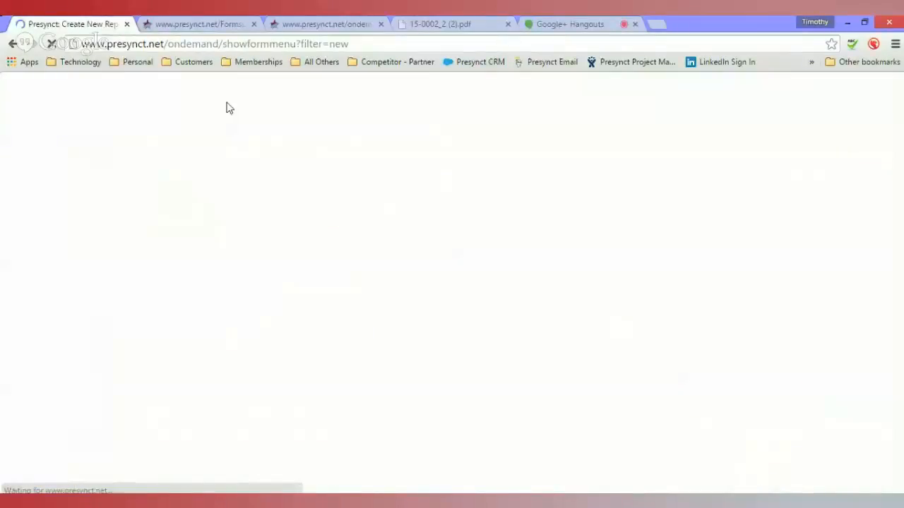
left_click(308, 187)
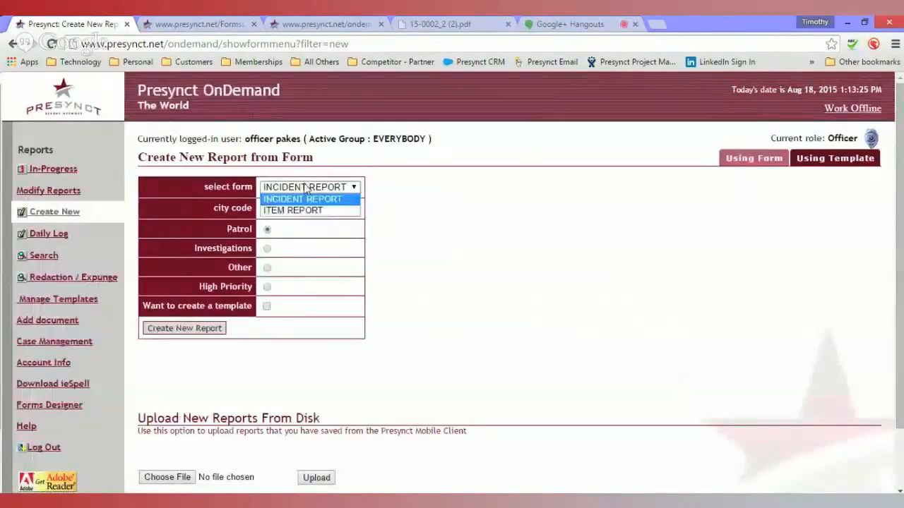
left_click(311, 212)
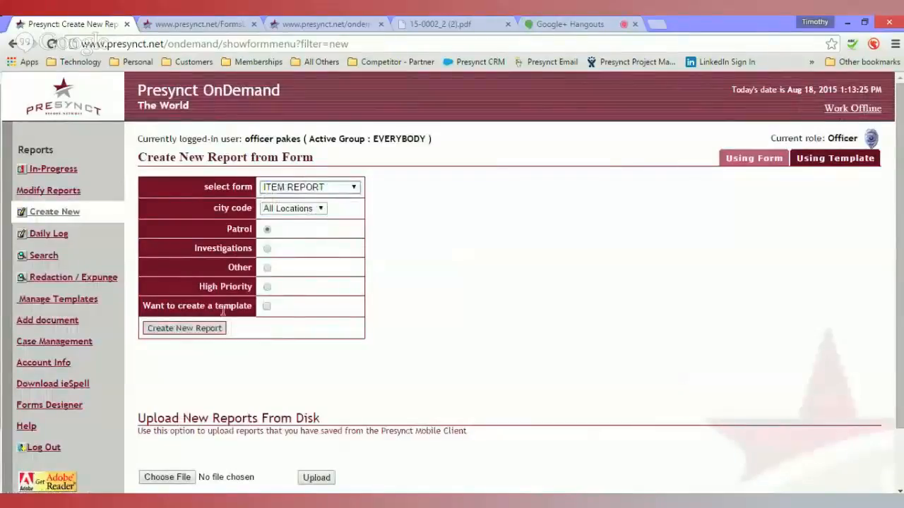
left_click(185, 329)
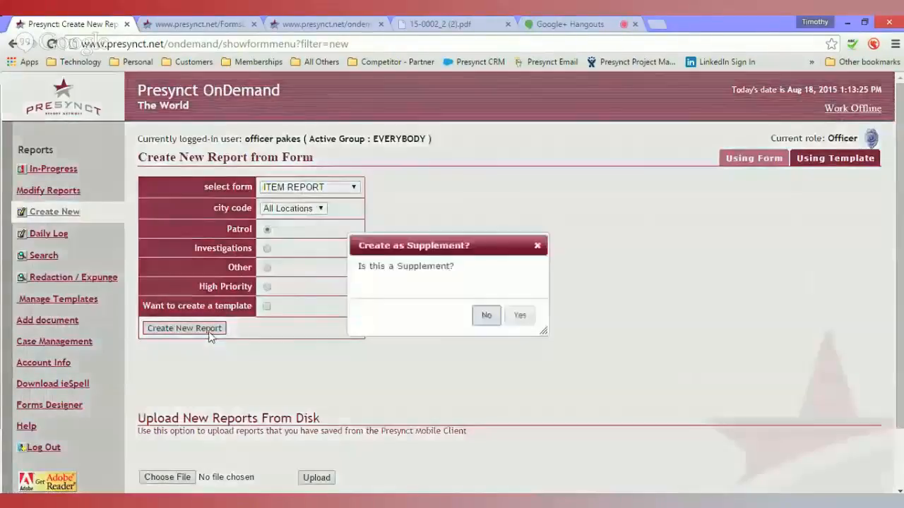
left_click(484, 313)
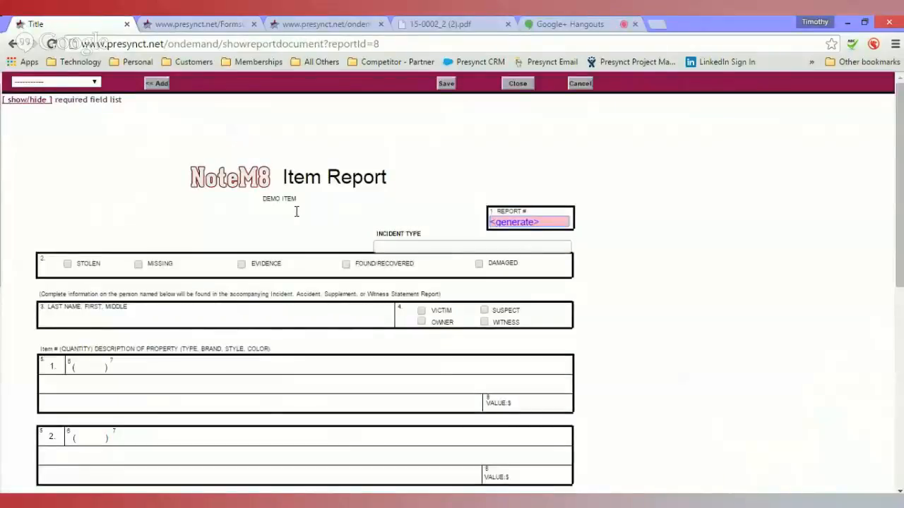
- Enter DEMO in the DEMO ITEM field, then close the report and reopen the document
left_click(296, 211)
type("DEMO")
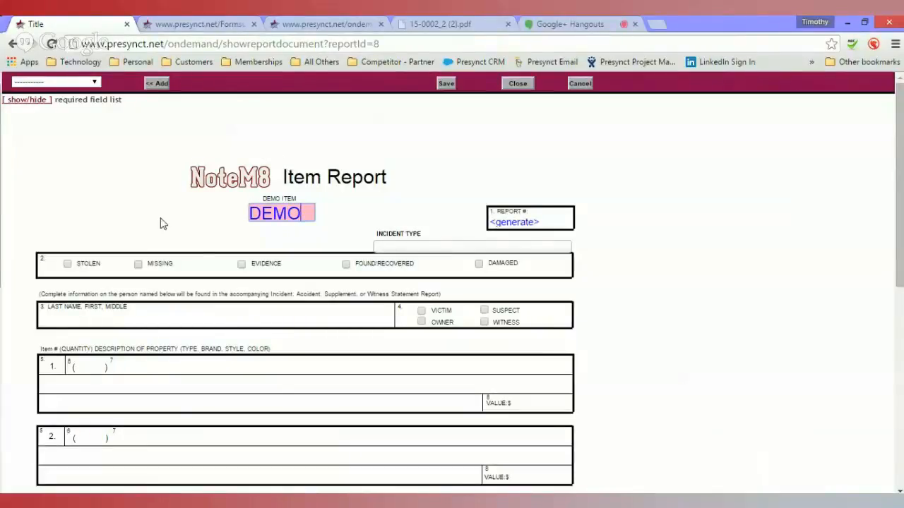
left_click(216, 31)
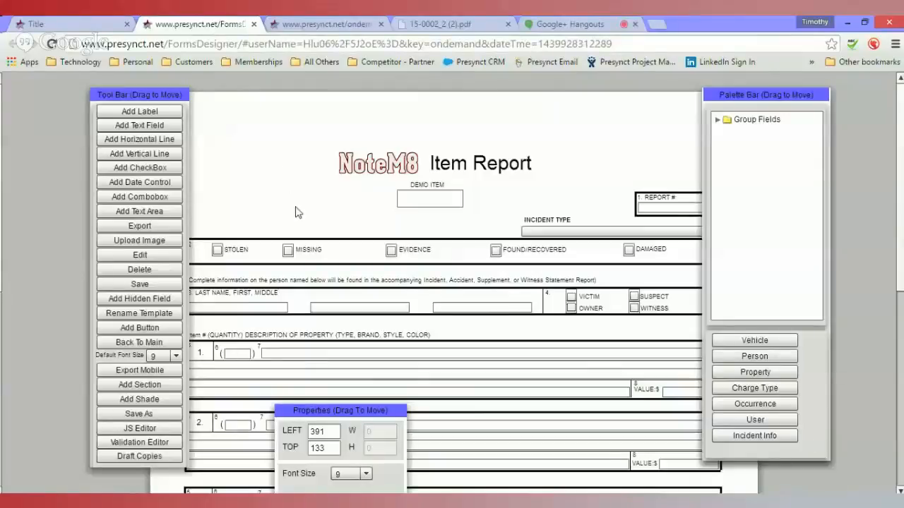
left_click(99, 26)
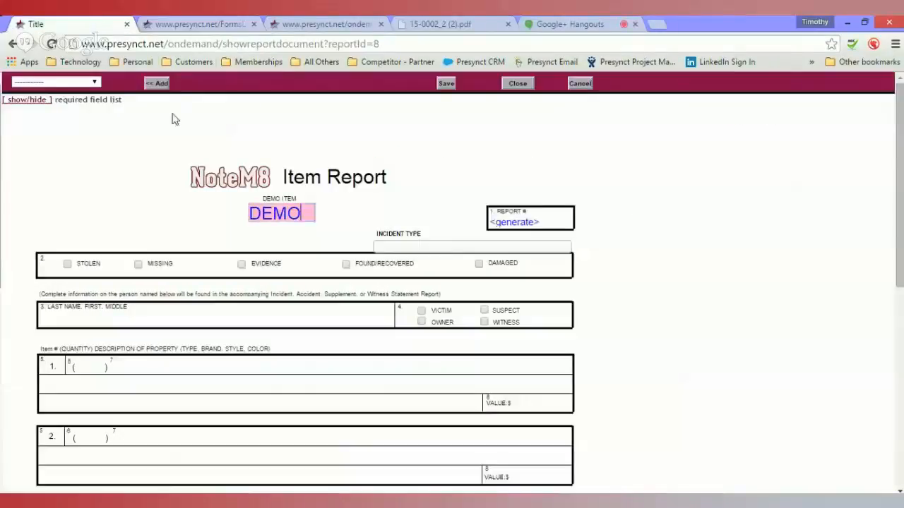
left_click(518, 83)
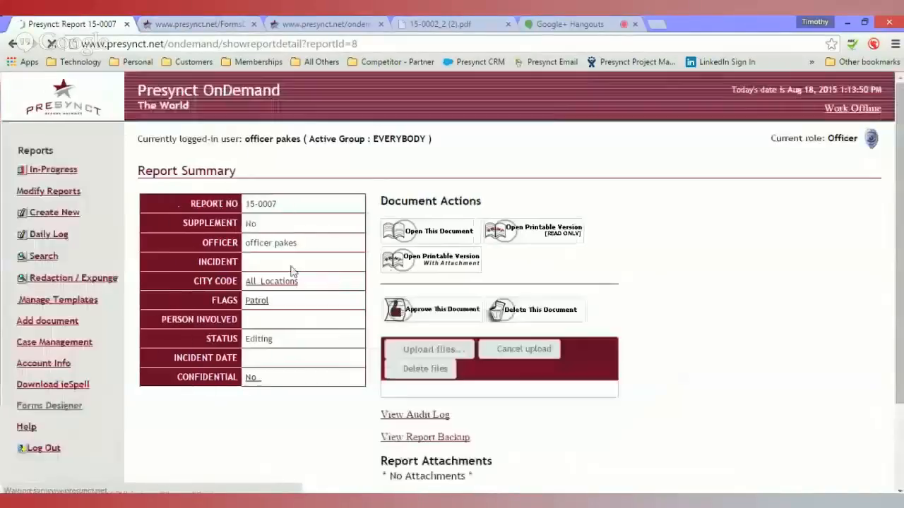
left_click(446, 240)
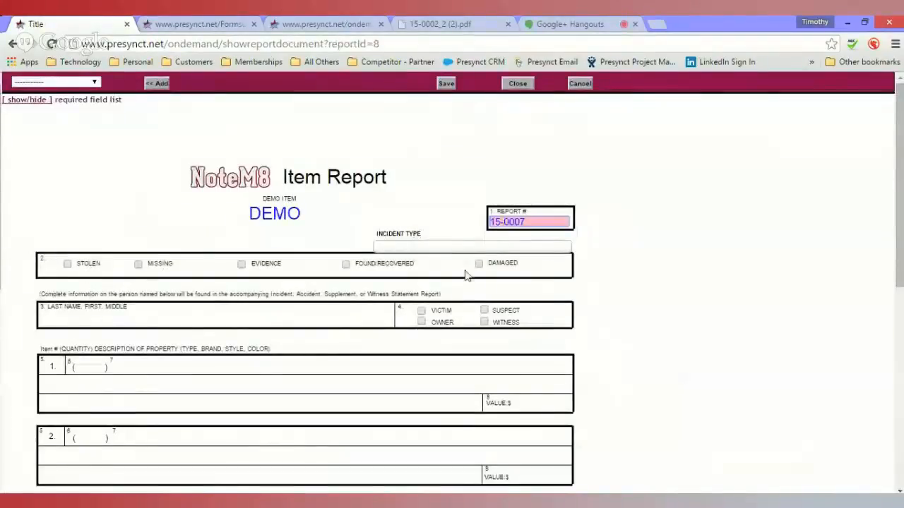
- Delete the DAMAGED checkbox and its label from the form template
left_click(207, 26)
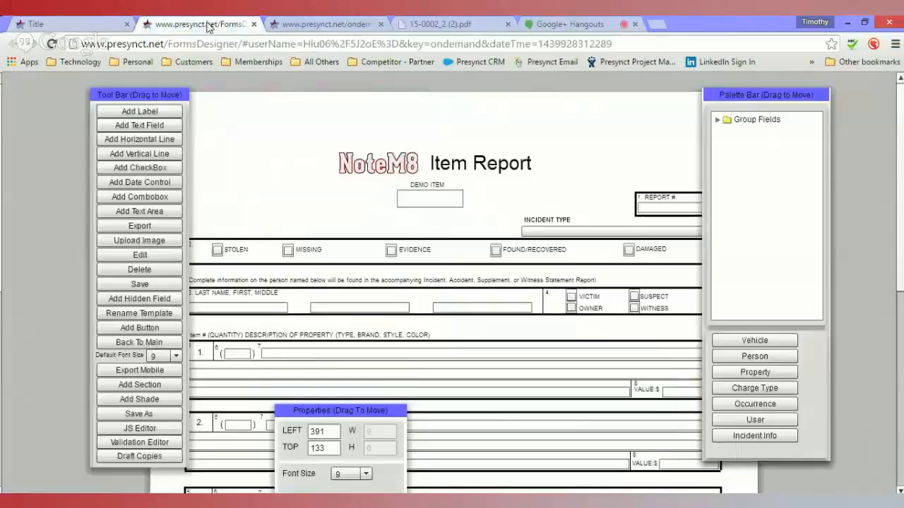
left_click(627, 258)
key("Delete")
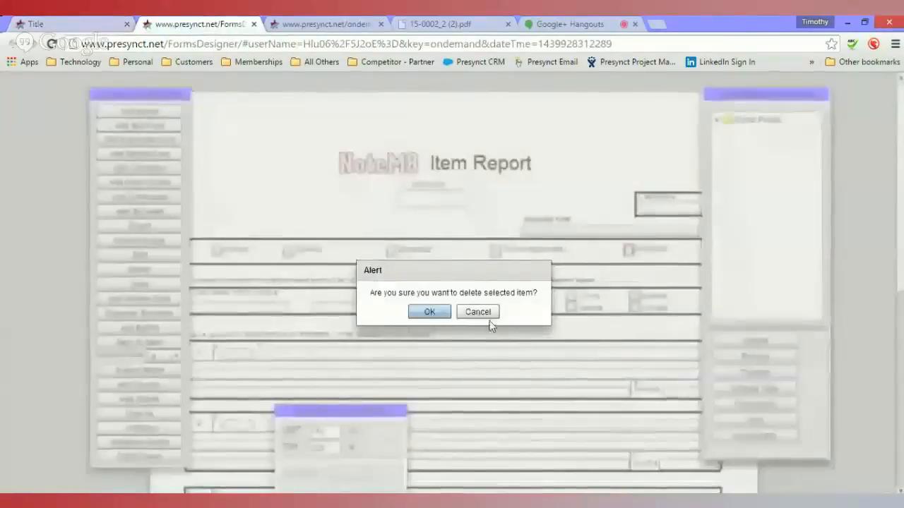
left_click(429, 312)
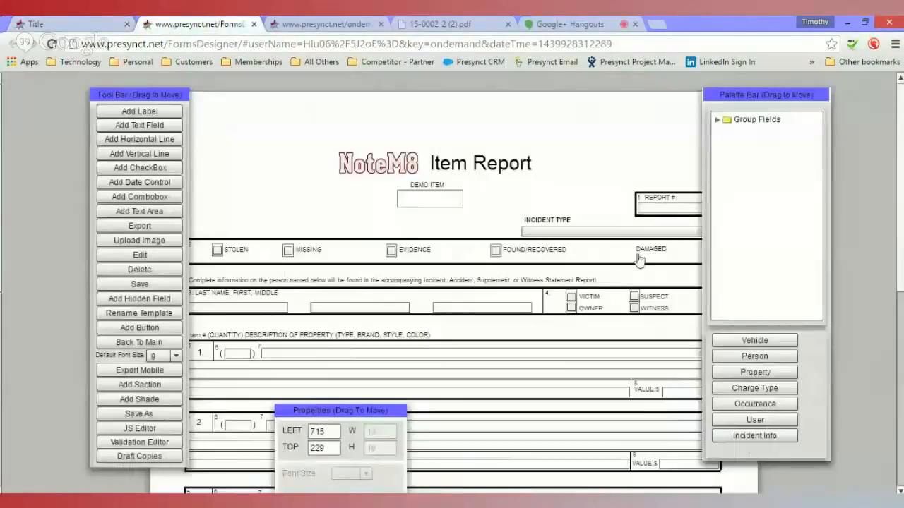
left_click(649, 251)
key("Delete")
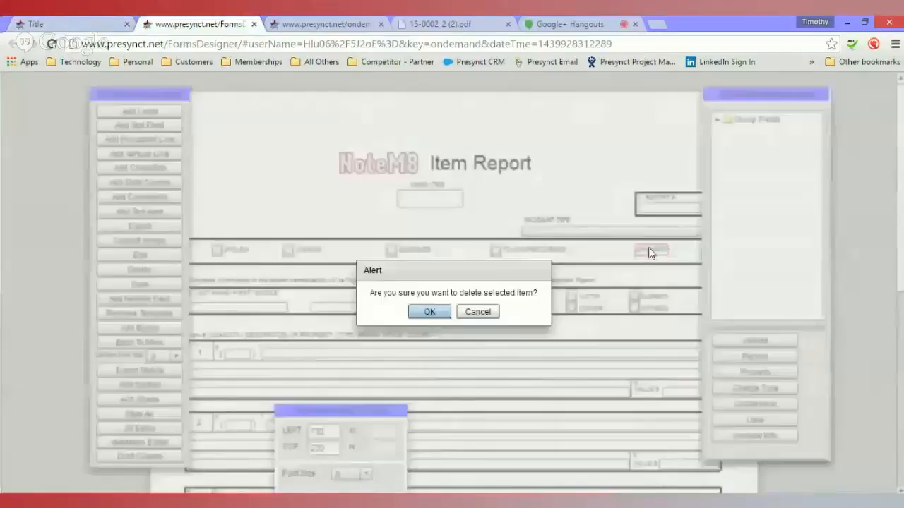
left_click(416, 316)
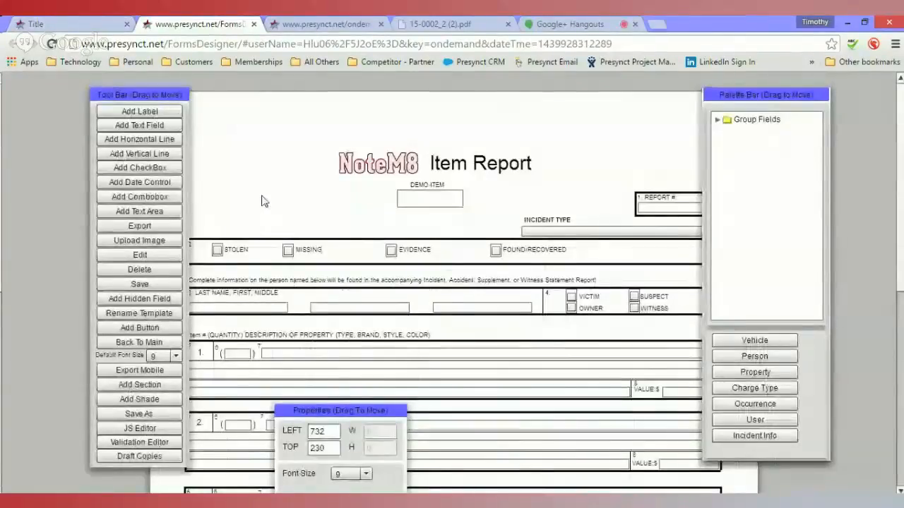
- Save the template and export it again as item_report to the runtime location
left_click(156, 281)
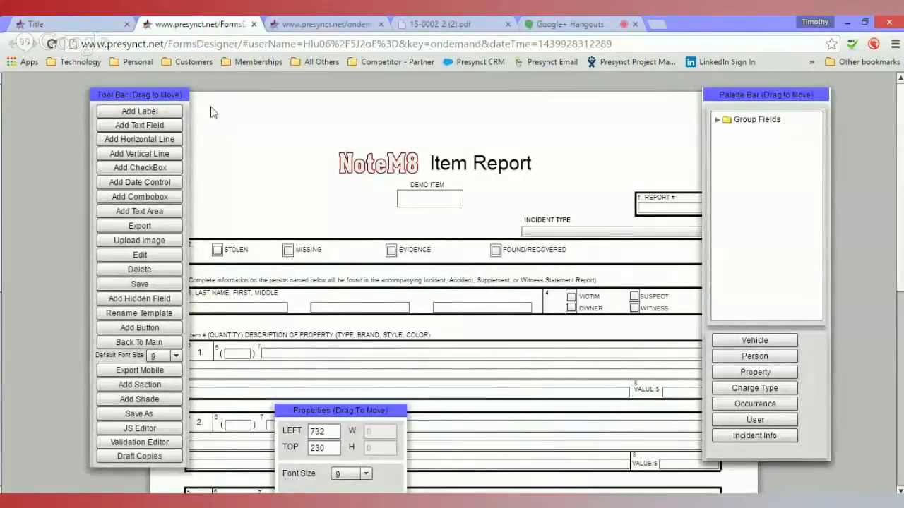
left_click(36, 22)
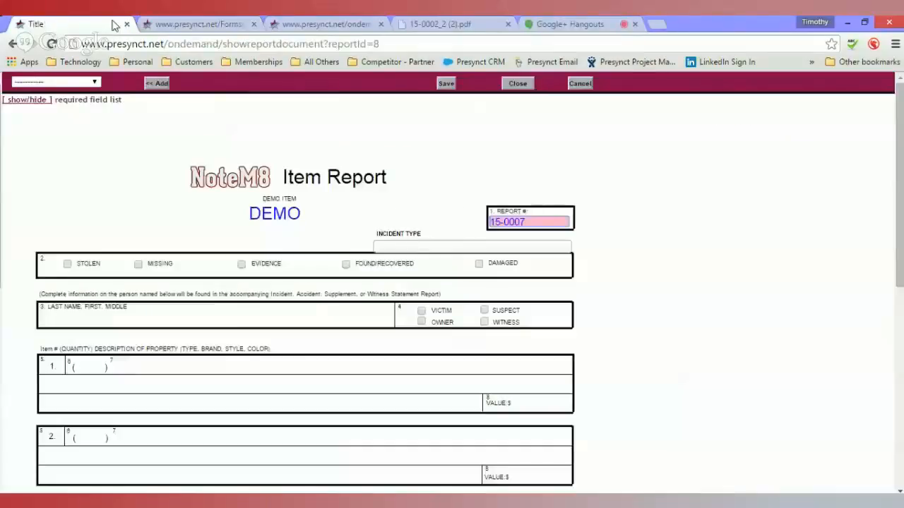
left_click(180, 24)
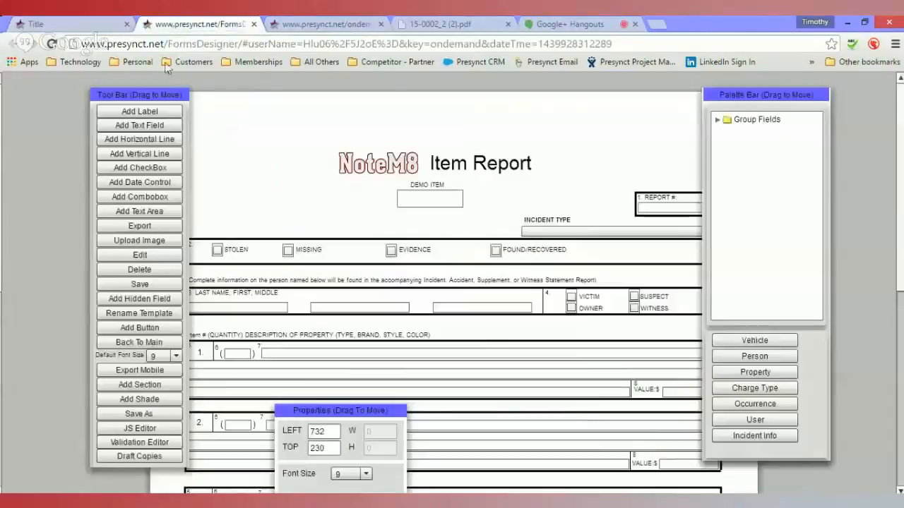
left_click(154, 226)
left_click(440, 310)
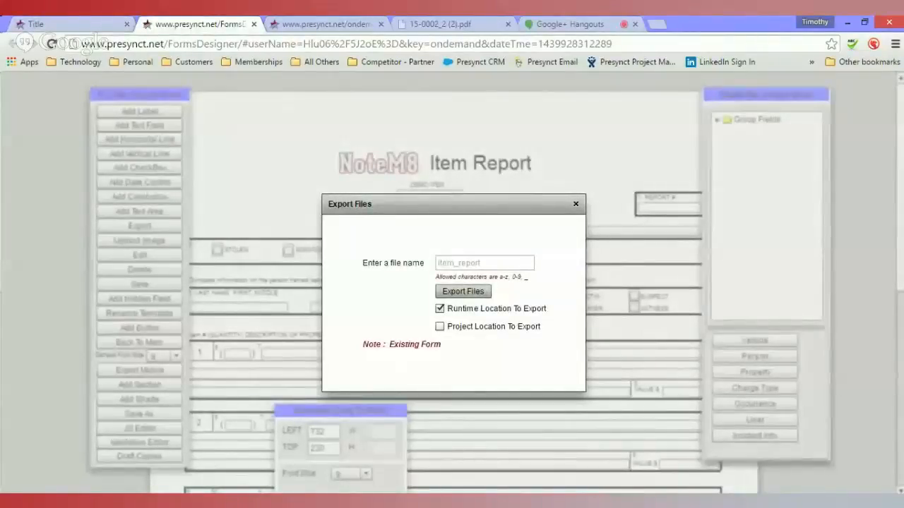
left_click(462, 292)
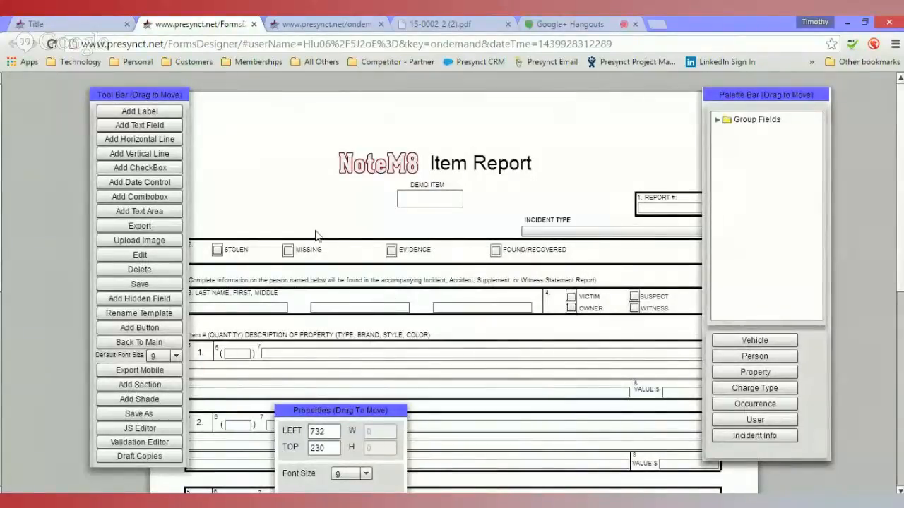
- Refresh the open report and choose Assault as the incident type
left_click(62, 25)
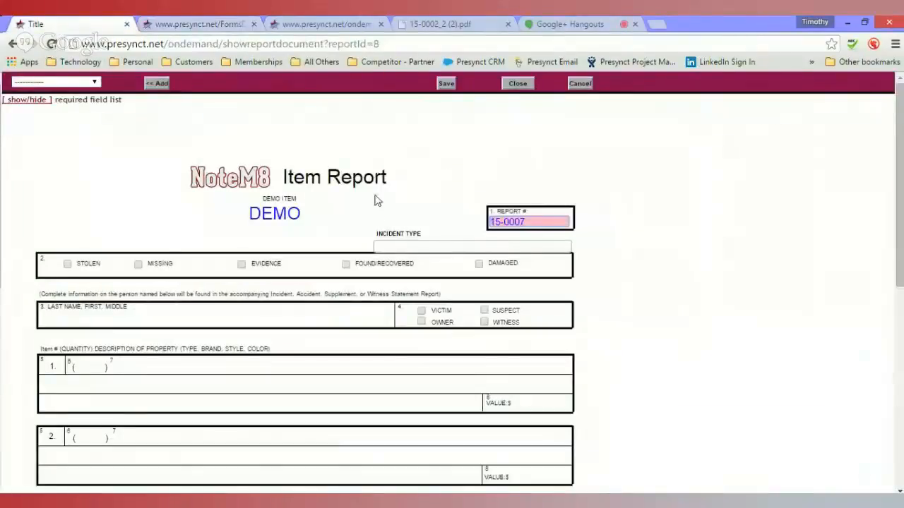
key("F5")
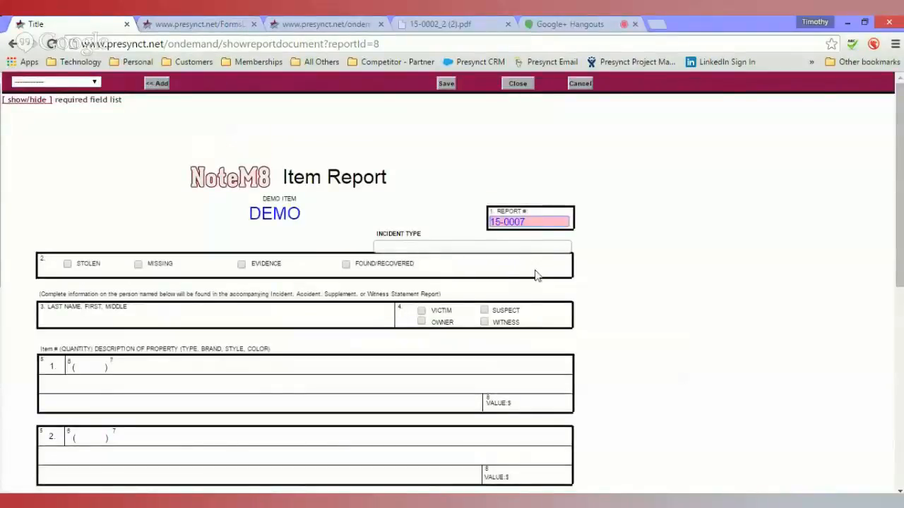
left_click(494, 247)
left_click(487, 343)
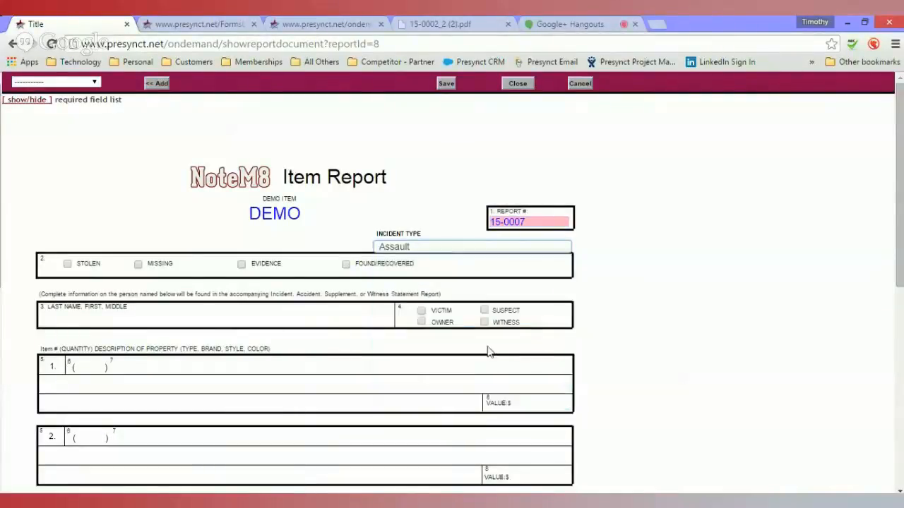